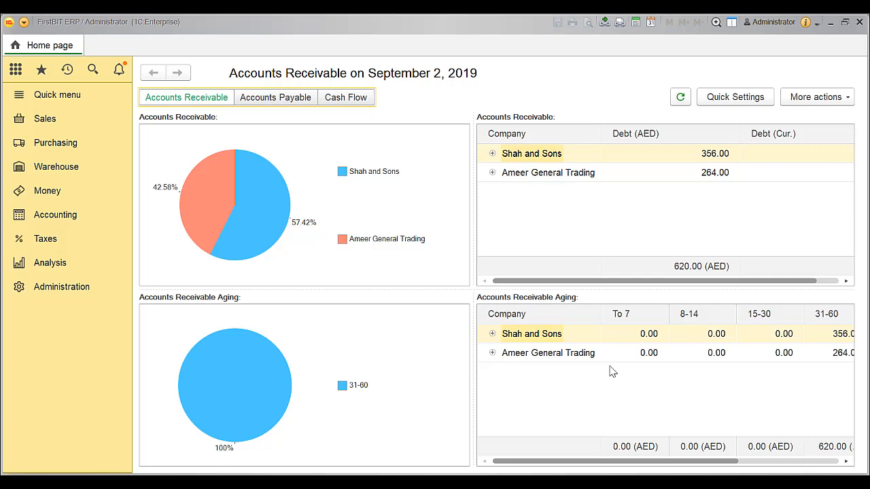
Open the received invoice from TADA Furnitures dated 29/07/2019 and review its inventory and expense lines
{"action": "left_click", "coordinate": [88, 147]}
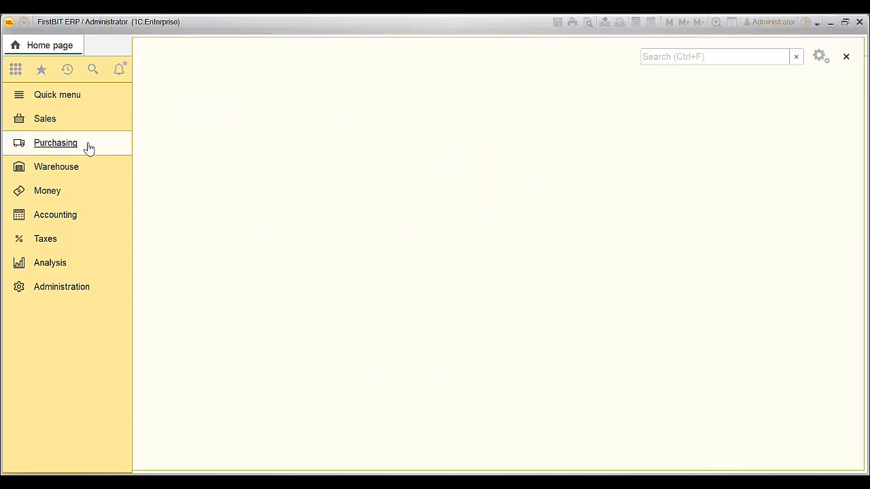
{"action": "left_click", "coordinate": [196, 193]}
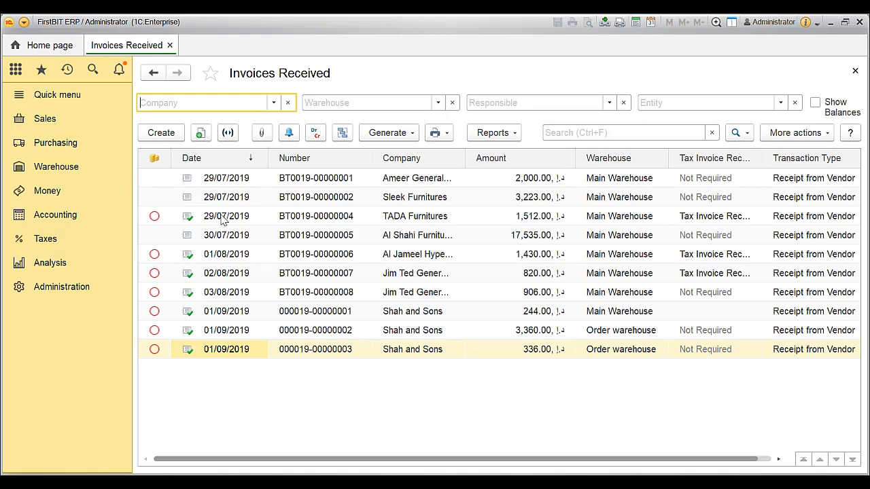
{"action": "double_click", "coordinate": [222, 216]}
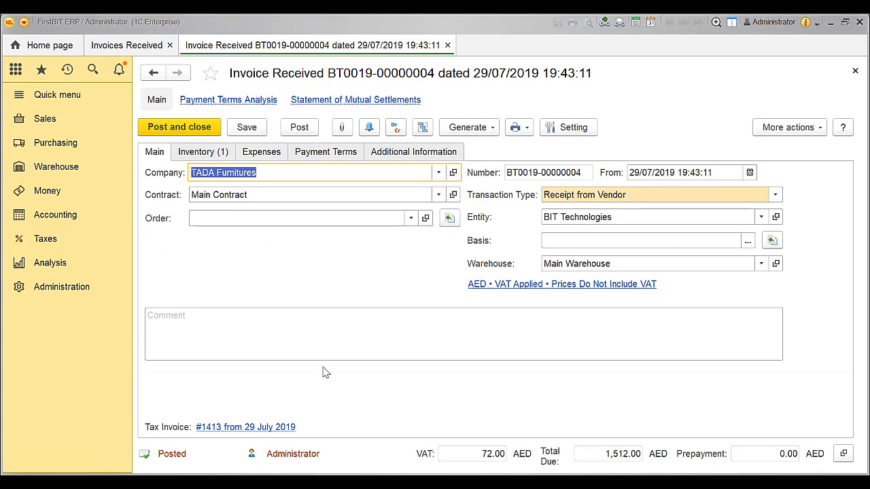
{"action": "left_click", "coordinate": [221, 153]}
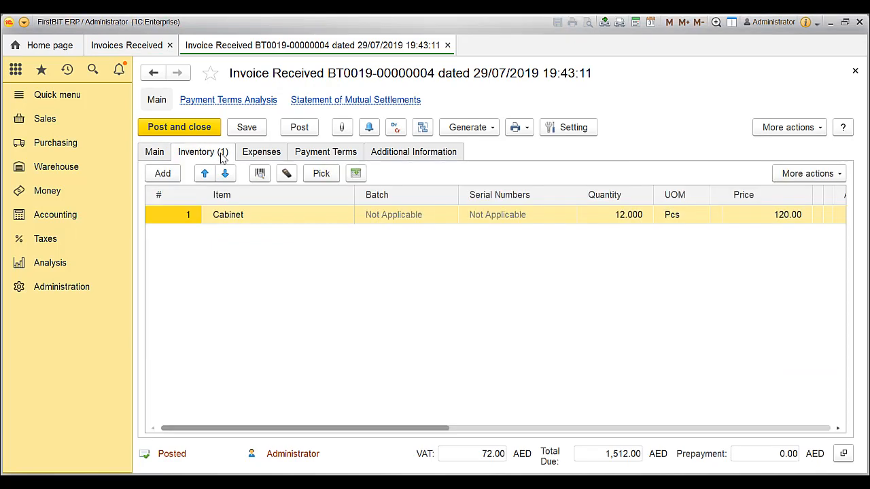
{"action": "left_click", "coordinate": [265, 155]}
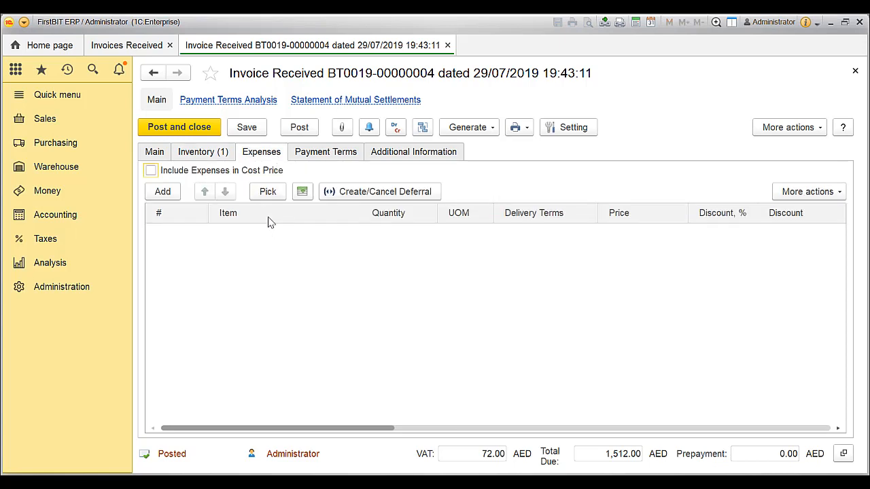
{"action": "left_click", "coordinate": [213, 156]}
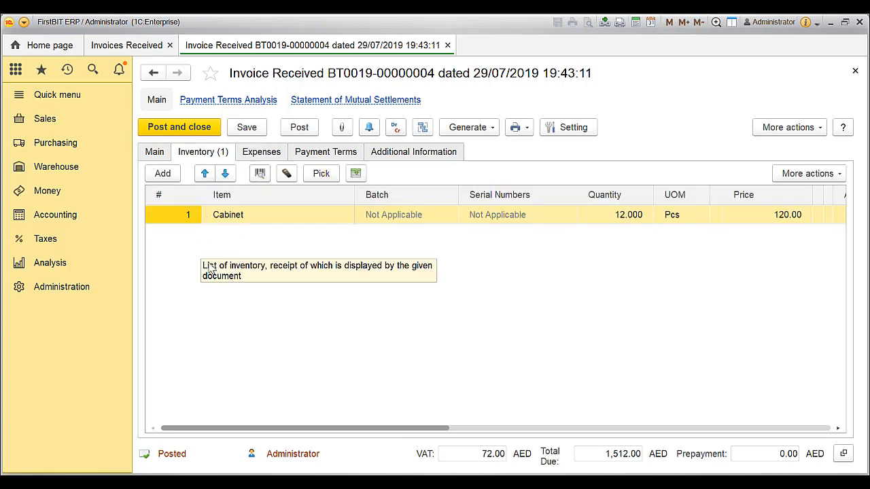
Add a transportation Cost expense line with a price of 100 to the received invoice
{"action": "left_click", "coordinate": [265, 155]}
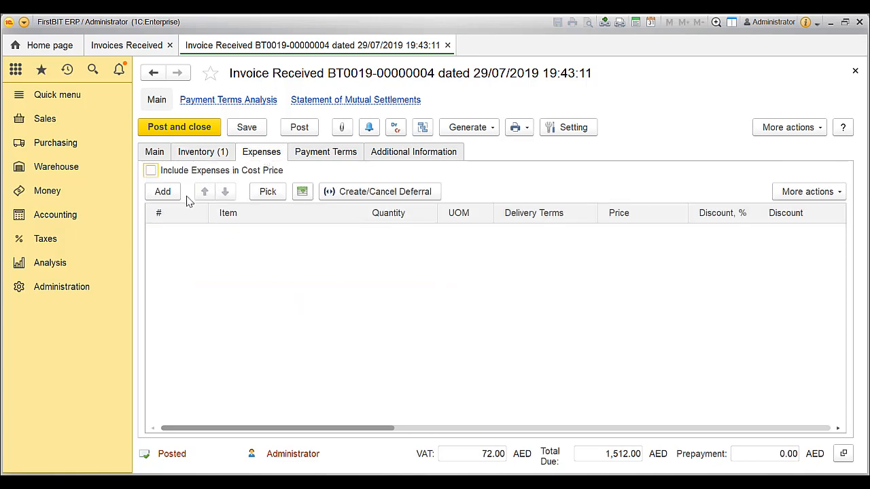
{"action": "left_click", "coordinate": [163, 193]}
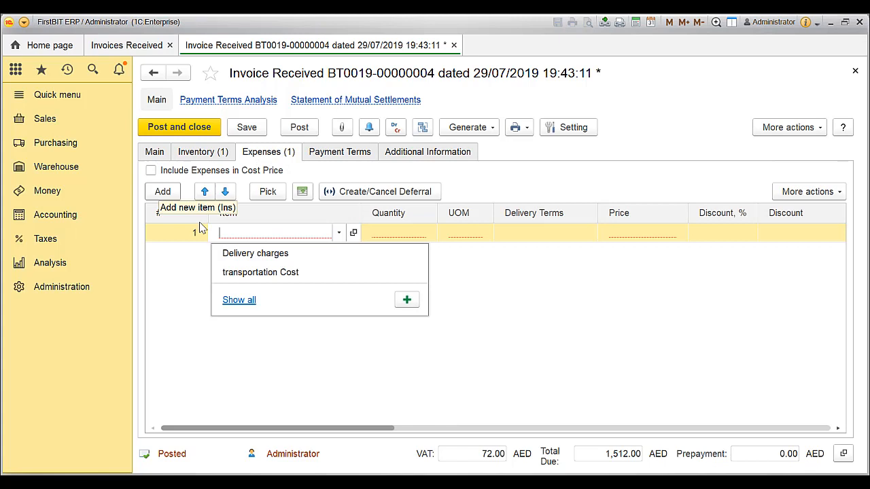
{"action": "left_click", "coordinate": [271, 273]}
{"action": "left_click", "coordinate": [658, 238]}
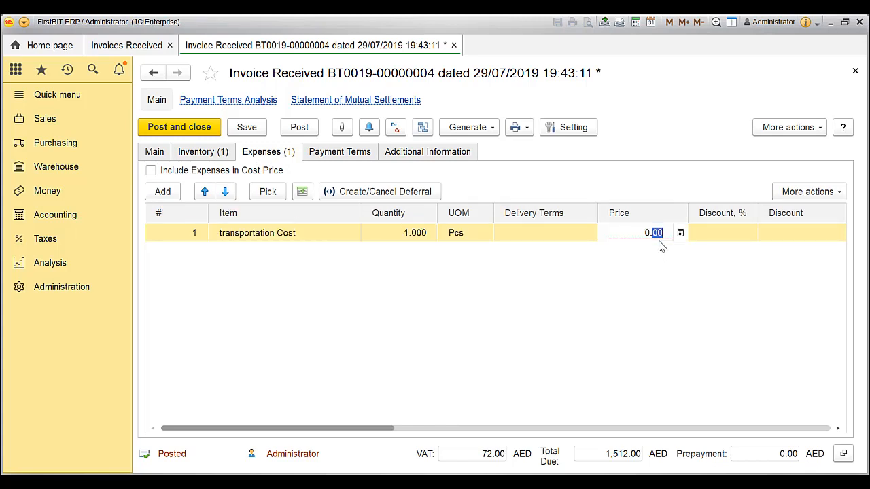
{"action": "type", "text": "100"}
{"action": "left_click", "coordinate": [569, 309]}
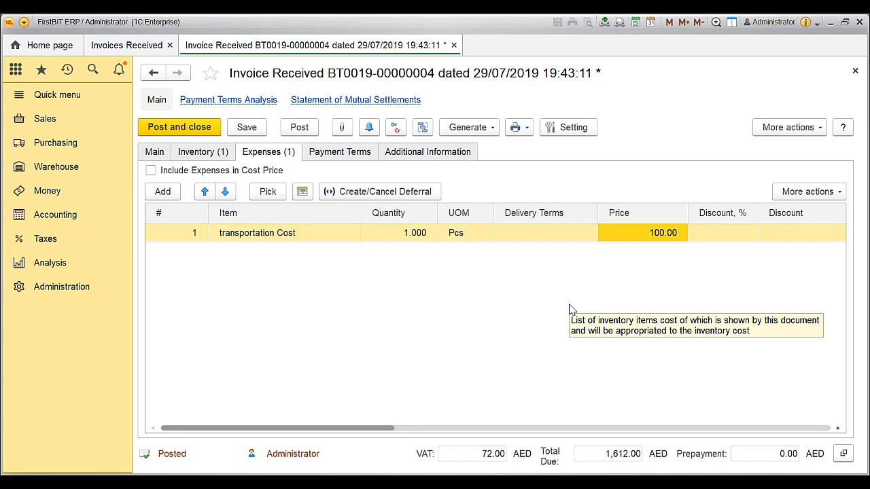
Include the expenses in the cost price, distributing them over the inventory by quantity, and post the invoice
{"action": "left_click", "coordinate": [150, 171]}
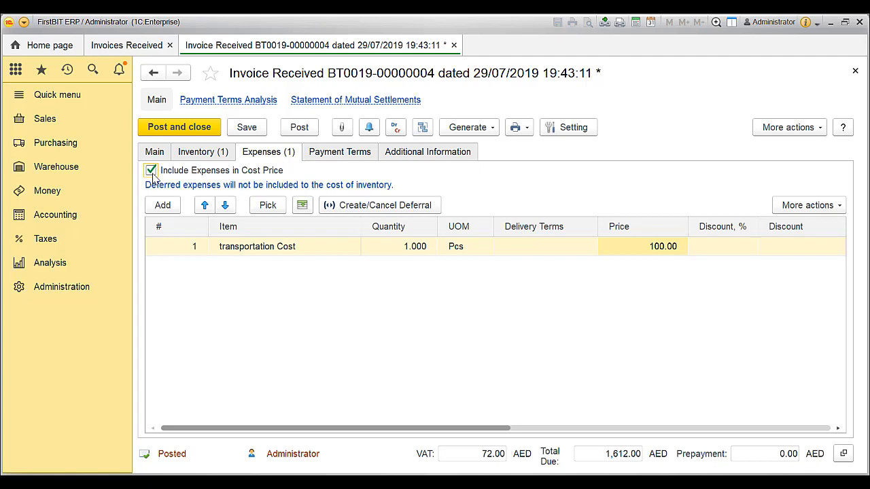
{"action": "left_click", "coordinate": [225, 156]}
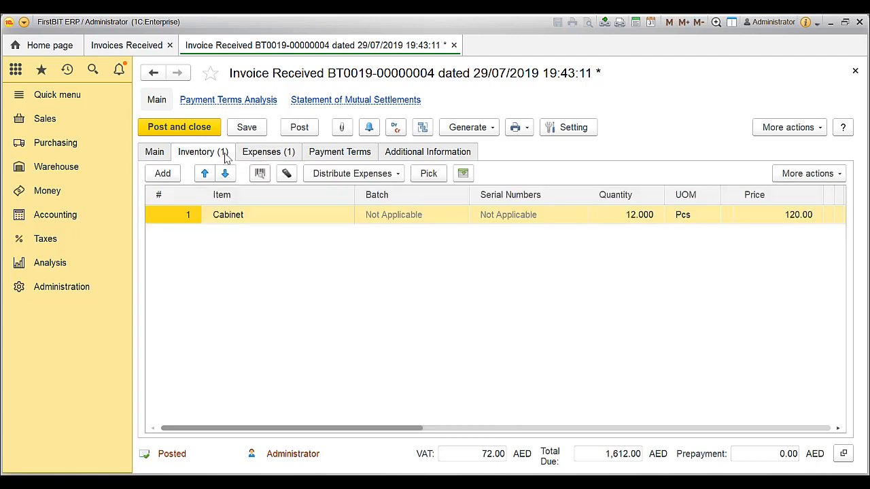
{"action": "left_click", "coordinate": [389, 180]}
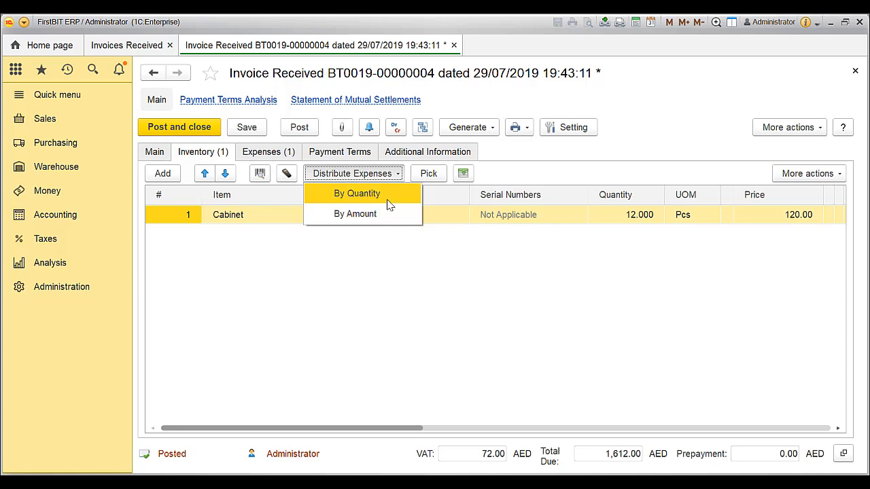
{"action": "left_click", "coordinate": [389, 204]}
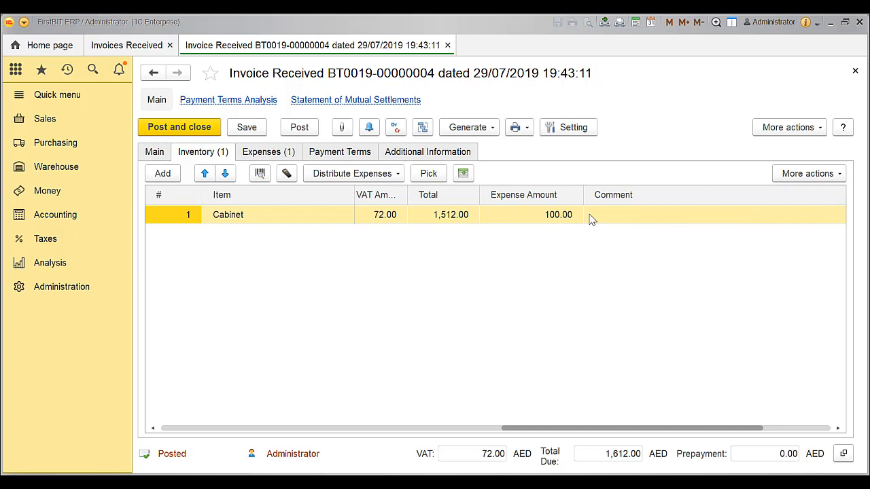
{"action": "left_click", "coordinate": [313, 132]}
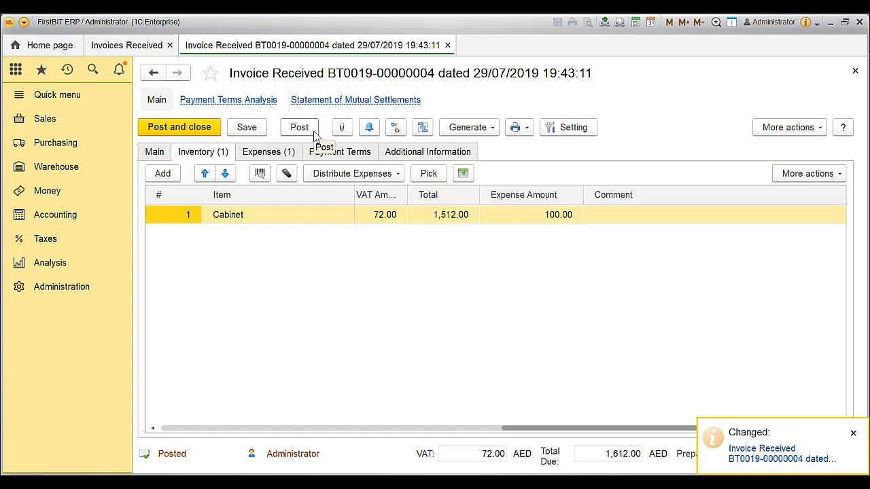
Generate the Balance of Inventory report from the purchasing reports to check the cabinet's average cost price
{"action": "left_click", "coordinate": [63, 149]}
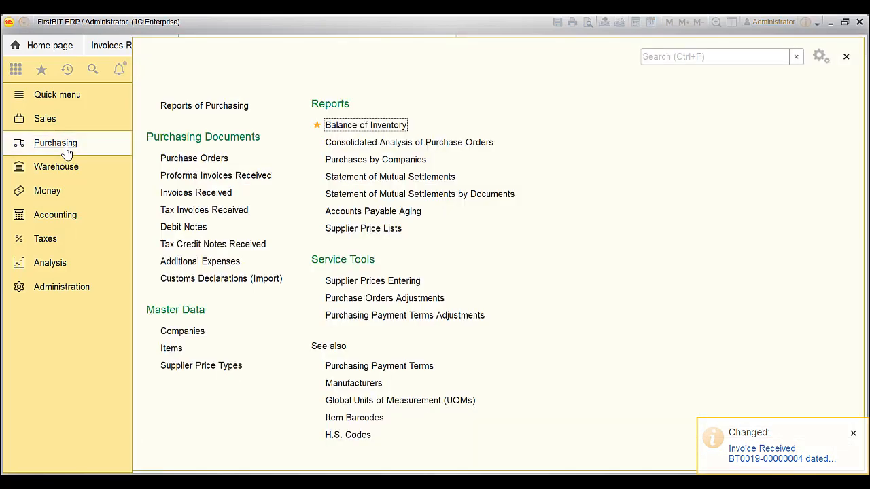
{"action": "left_click", "coordinate": [361, 125]}
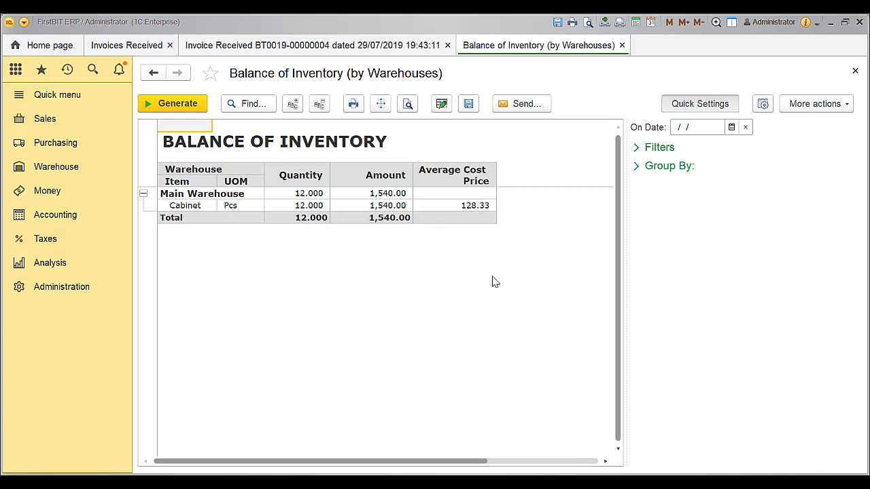
Create an Additional Expenses purchasing document with Yuha Tranportations as the company
{"action": "left_click", "coordinate": [42, 142]}
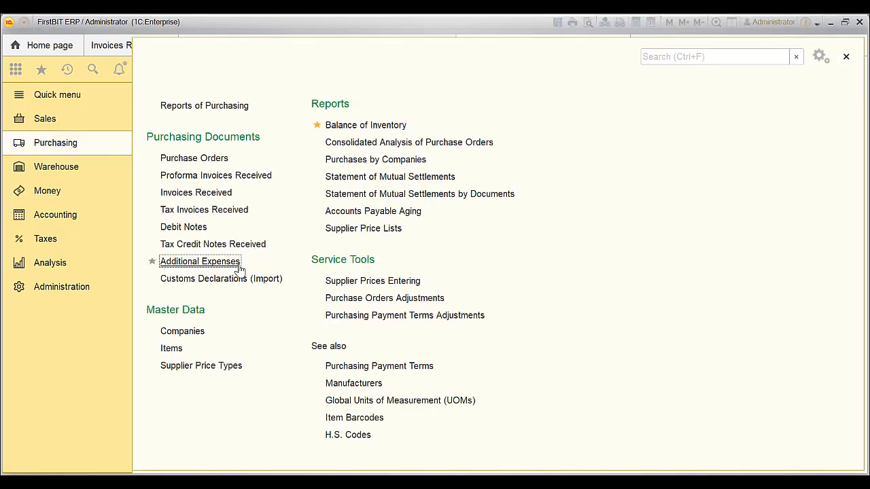
{"action": "left_click", "coordinate": [200, 261]}
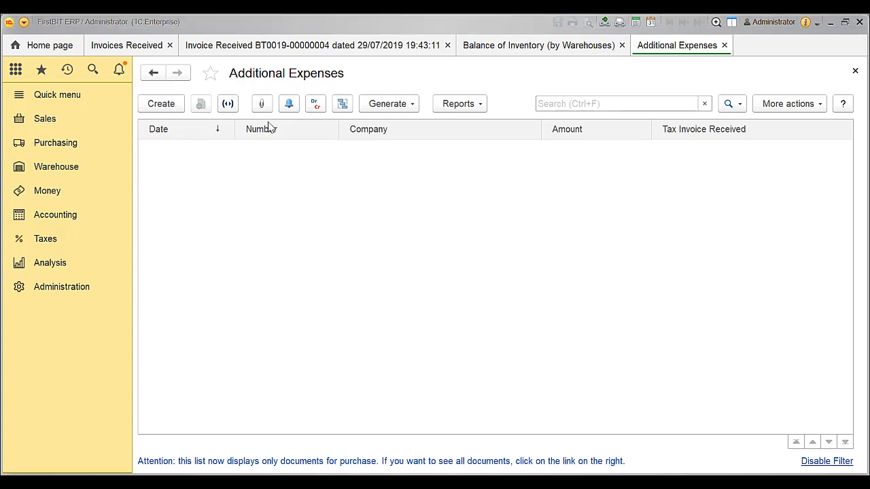
{"action": "left_click", "coordinate": [179, 108]}
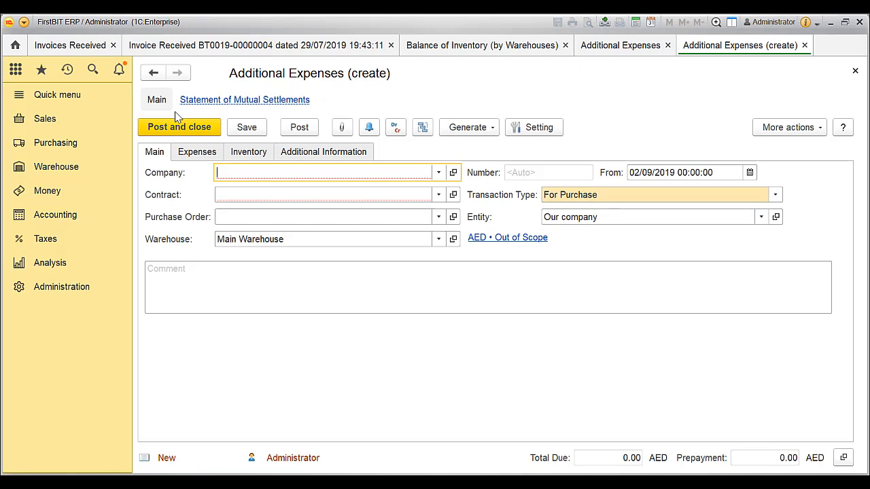
{"action": "left_click", "coordinate": [439, 172]}
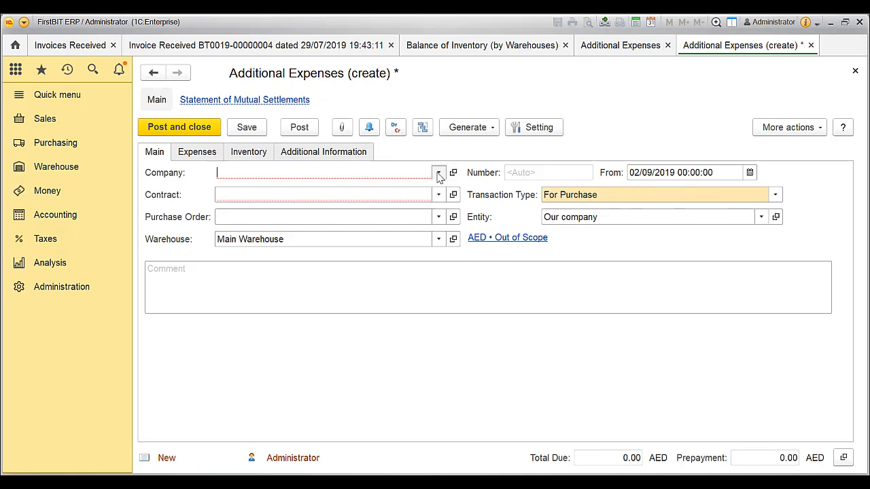
{"action": "left_click", "coordinate": [302, 193]}
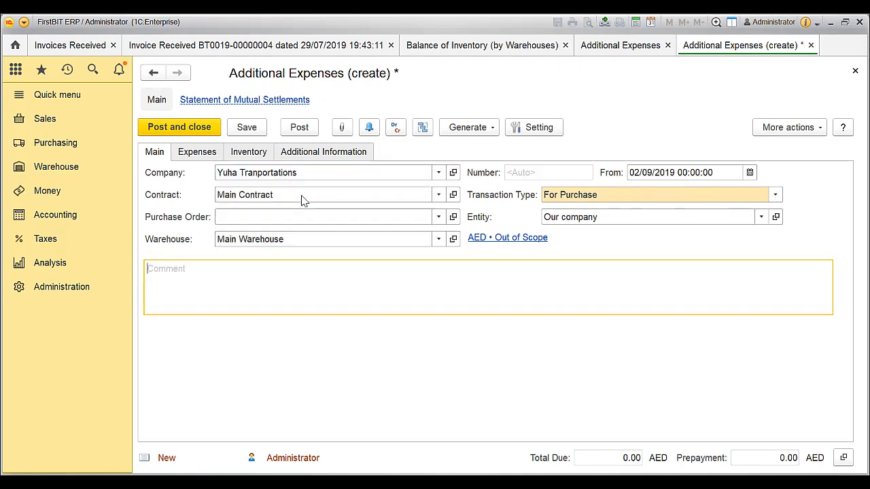
Add a transportation Cost line priced at 100 to the additional expenses document
{"action": "left_click", "coordinate": [199, 156]}
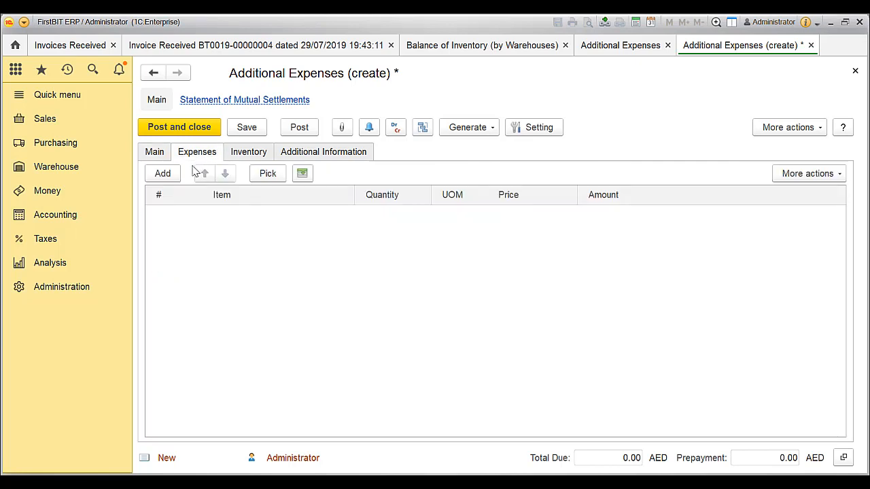
{"action": "left_click", "coordinate": [163, 174]}
{"action": "left_click", "coordinate": [259, 243]}
{"action": "left_click", "coordinate": [495, 218]}
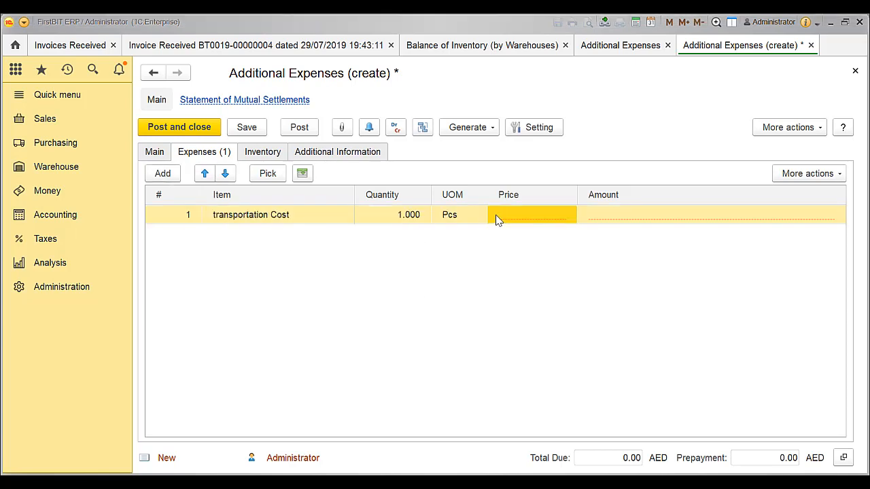
{"action": "type", "text": "100"}
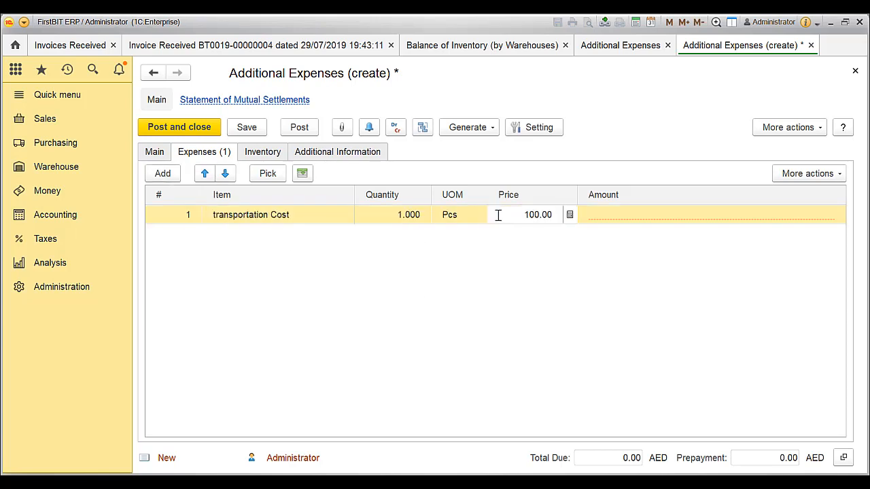
{"action": "left_click", "coordinate": [486, 295]}
Pick the TADA Furnitures received invoice as the inventory source document, with inventory selected from the current document shown
{"action": "left_click", "coordinate": [279, 155]}
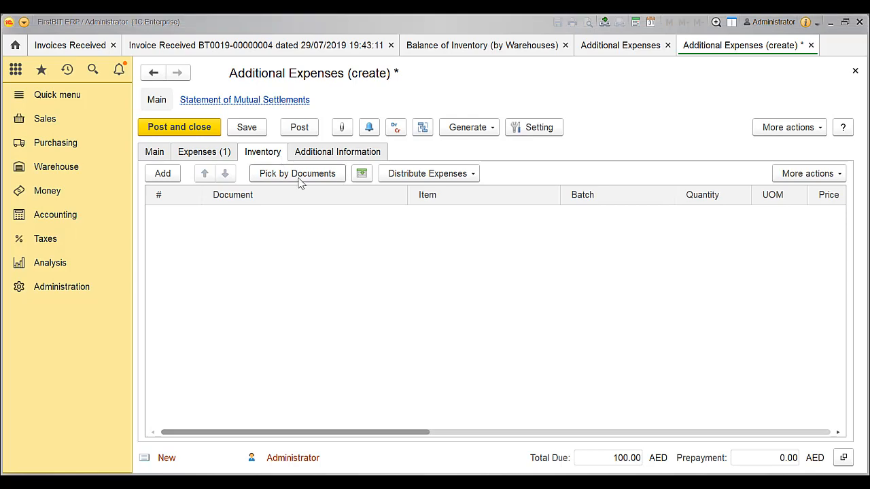
{"action": "left_click", "coordinate": [299, 177]}
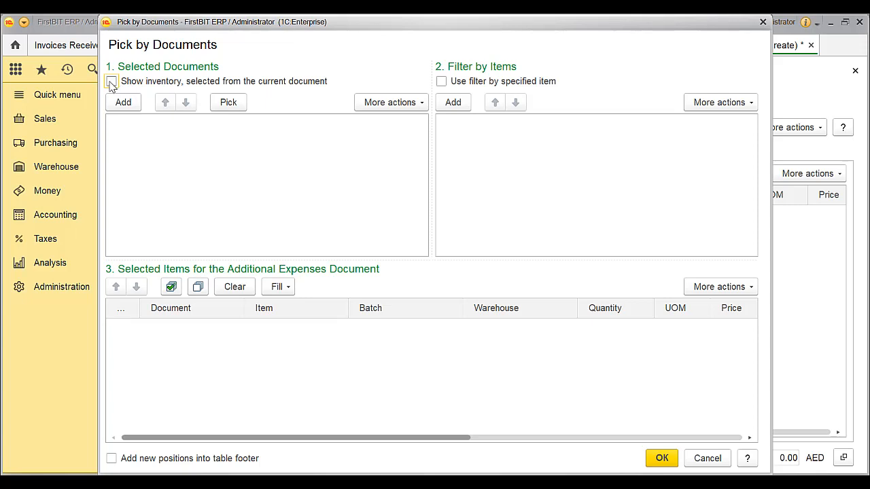
{"action": "left_click", "coordinate": [112, 81]}
{"action": "left_click", "coordinate": [218, 105]}
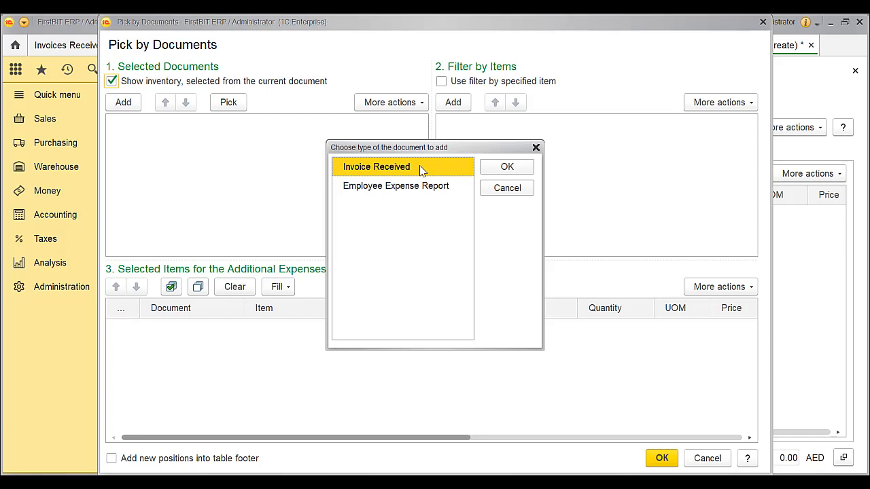
{"action": "left_click", "coordinate": [503, 167]}
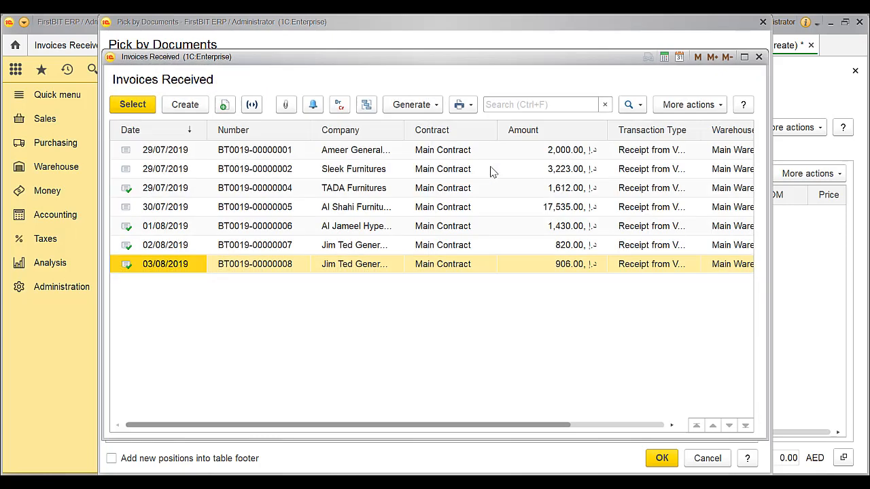
{"action": "left_click", "coordinate": [402, 189]}
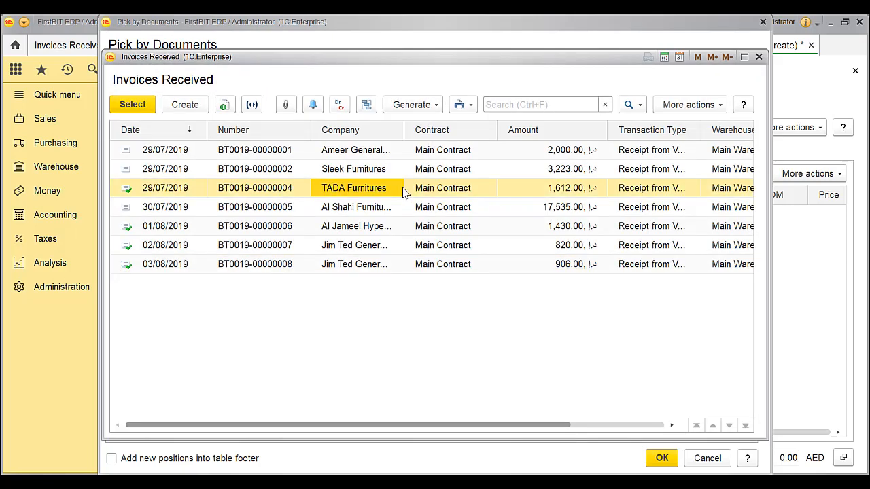
{"action": "left_click", "coordinate": [760, 58]}
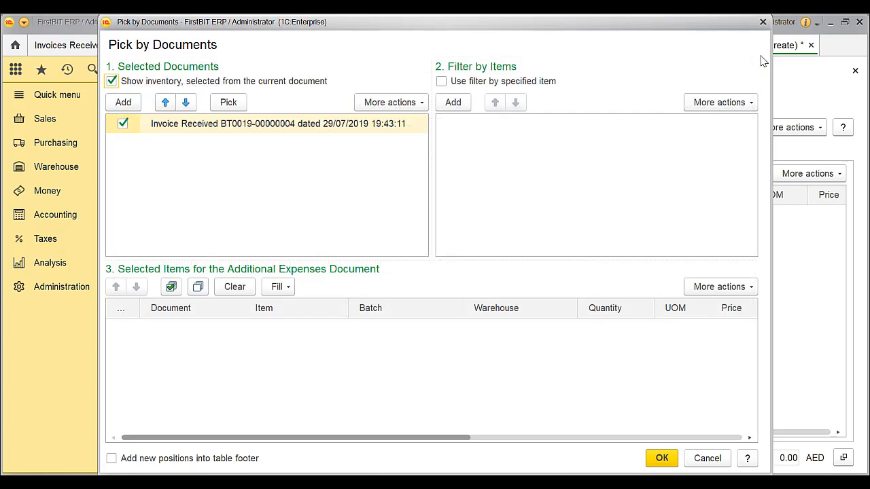
Fill the selected items by current document and transfer them to the additional expenses inventory
{"action": "left_click", "coordinate": [277, 289]}
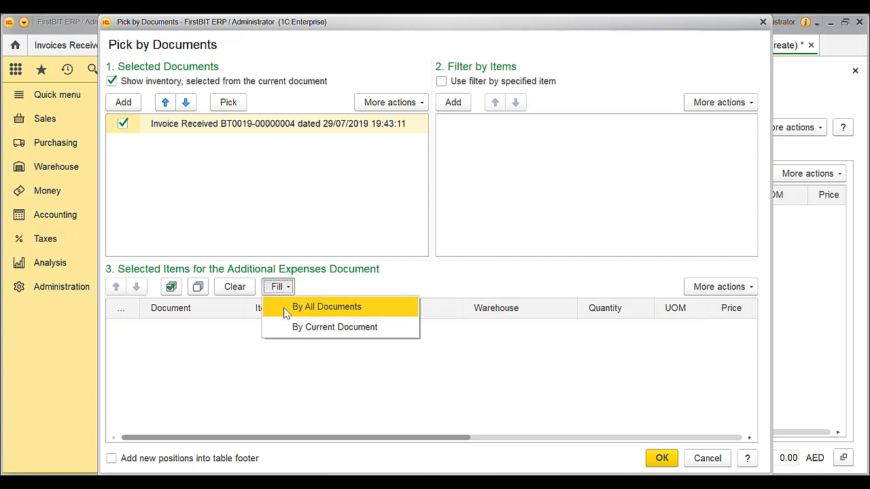
{"action": "left_click", "coordinate": [331, 328]}
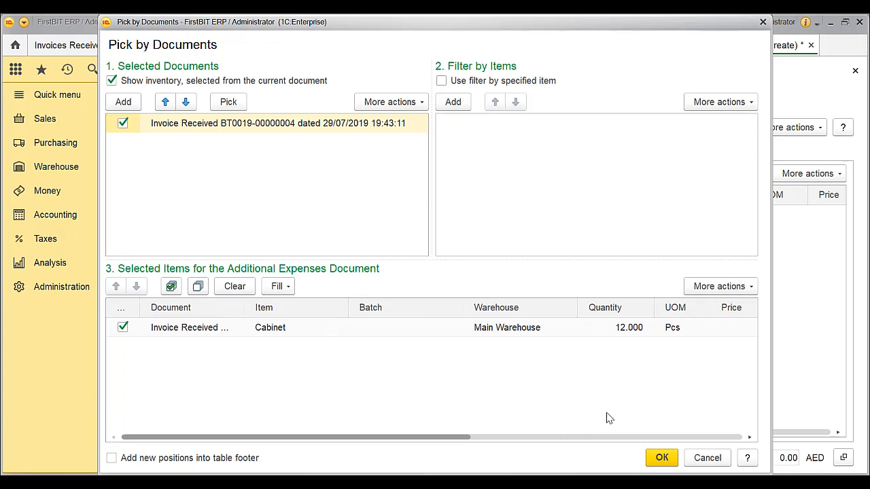
{"action": "left_click", "coordinate": [660, 458]}
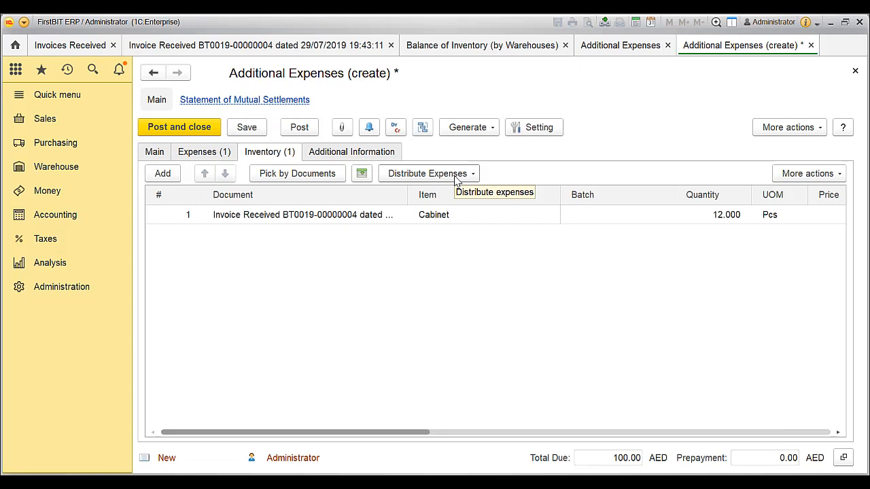
Distribute the transportation expense across the additional expenses inventory by quantity and check the cabinet line's expense amount
{"action": "left_click", "coordinate": [457, 177]}
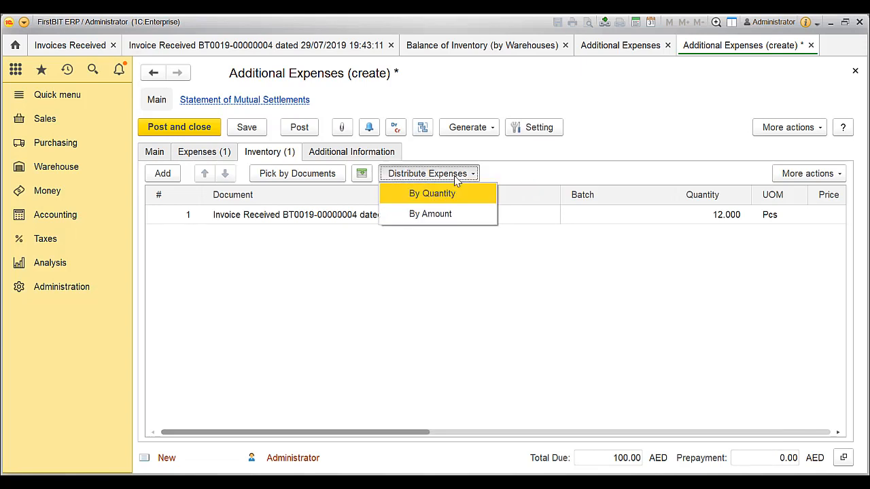
{"action": "left_click", "coordinate": [453, 195]}
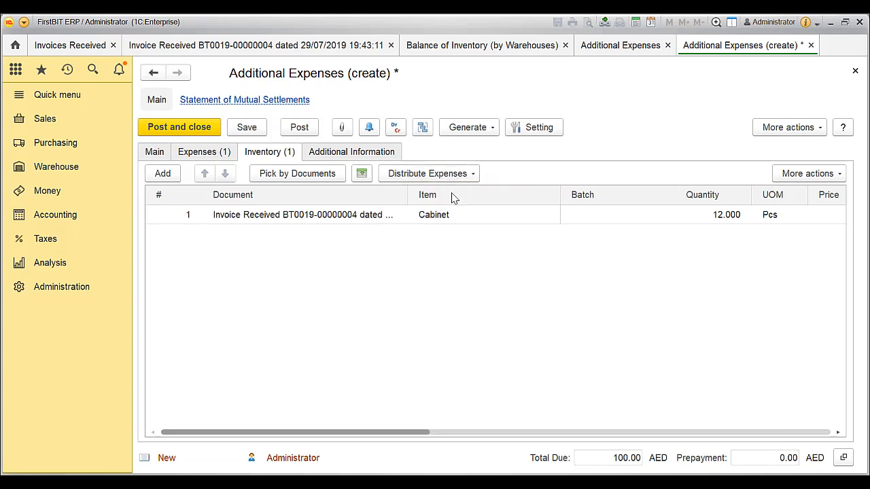
{"action": "left_click_drag", "start_coordinate": [425, 435], "coordinate": [442, 435]}
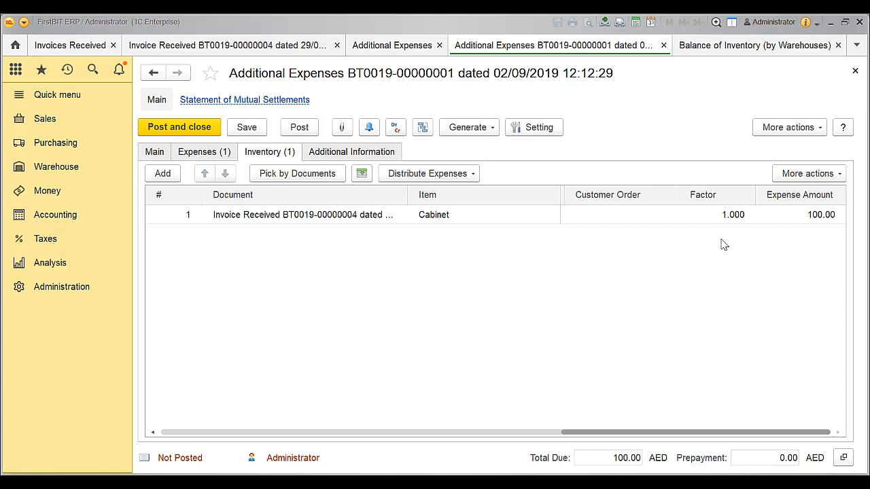
Post and close the additional expenses document, and regenerate the Balance of Inventory (by Warehouses) report
{"action": "left_click", "coordinate": [728, 46]}
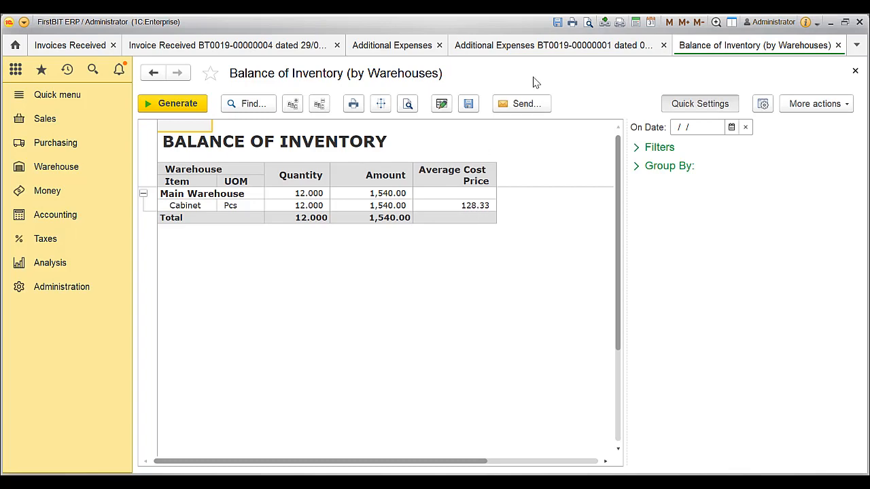
{"action": "left_click", "coordinate": [554, 47]}
{"action": "left_click", "coordinate": [206, 128]}
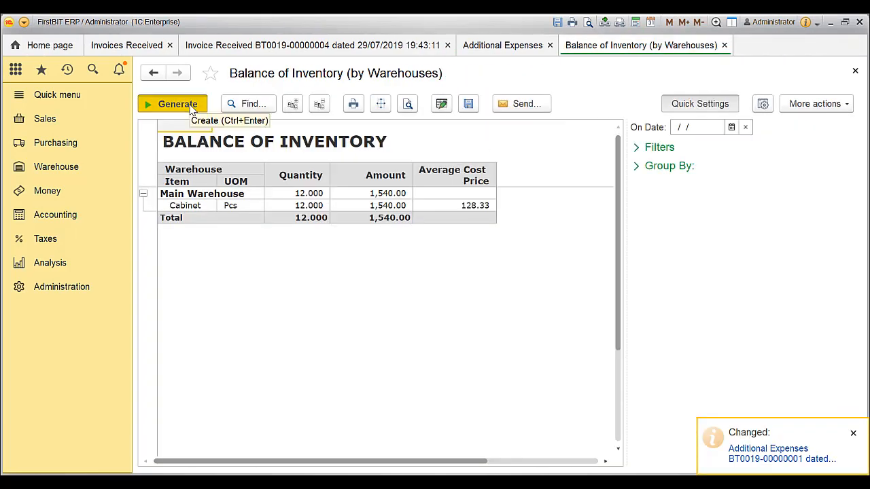
{"action": "left_click", "coordinate": [189, 106]}
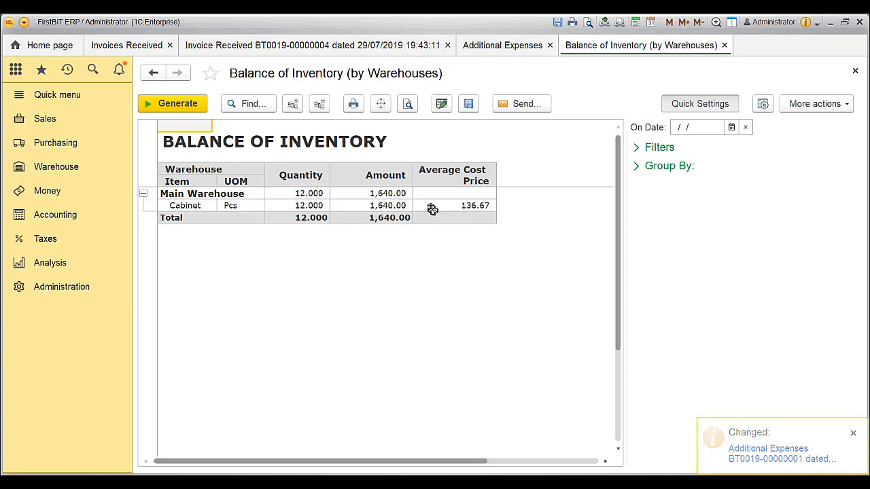